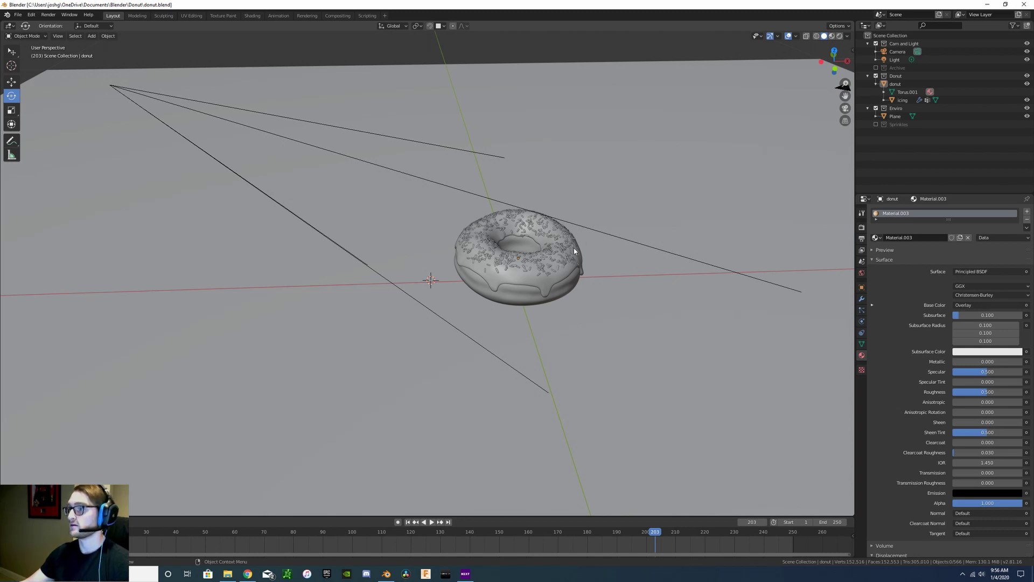
# Step: Inspect the donut model up close from several angles in solid shading
pyautogui.scroll(5, 541, 178)
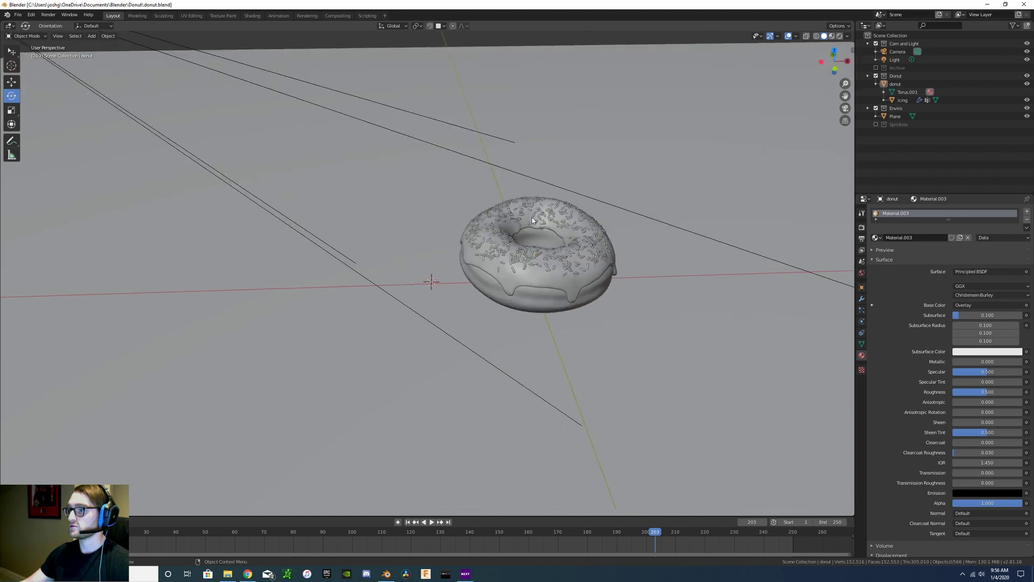
pyautogui.moveTo(616, 250); pyautogui.dragTo(538, 431, button='middle')
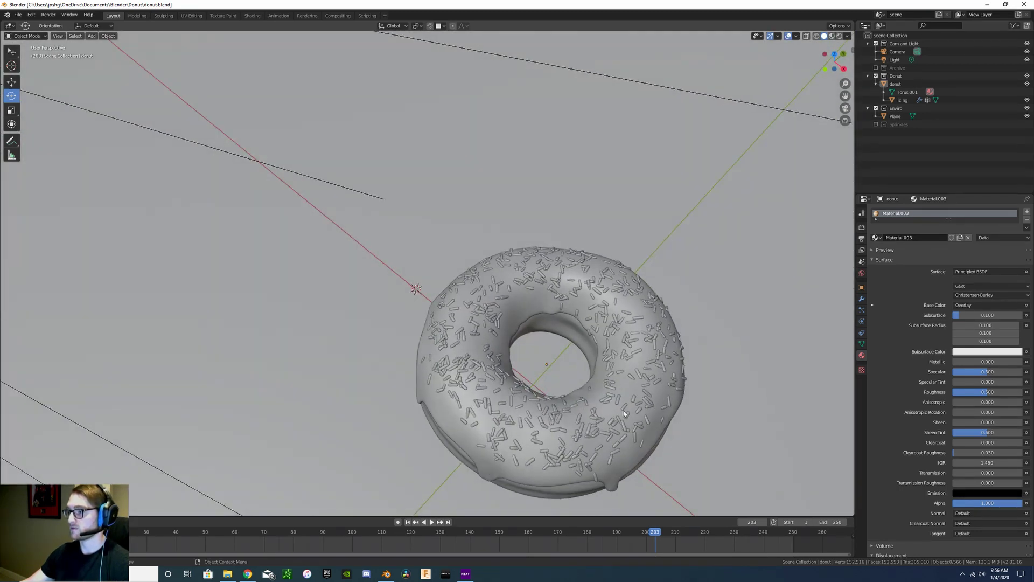
pyautogui.moveTo(622, 410); pyautogui.dragTo(643, 392, button='middle')
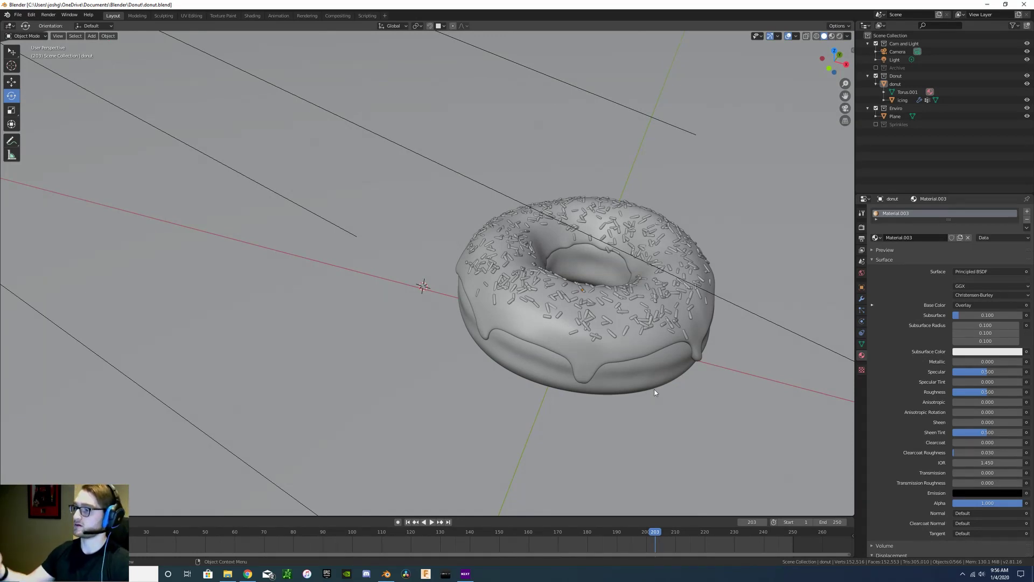
pyautogui.moveTo(619, 362); pyautogui.dragTo(658, 307, button='middle')
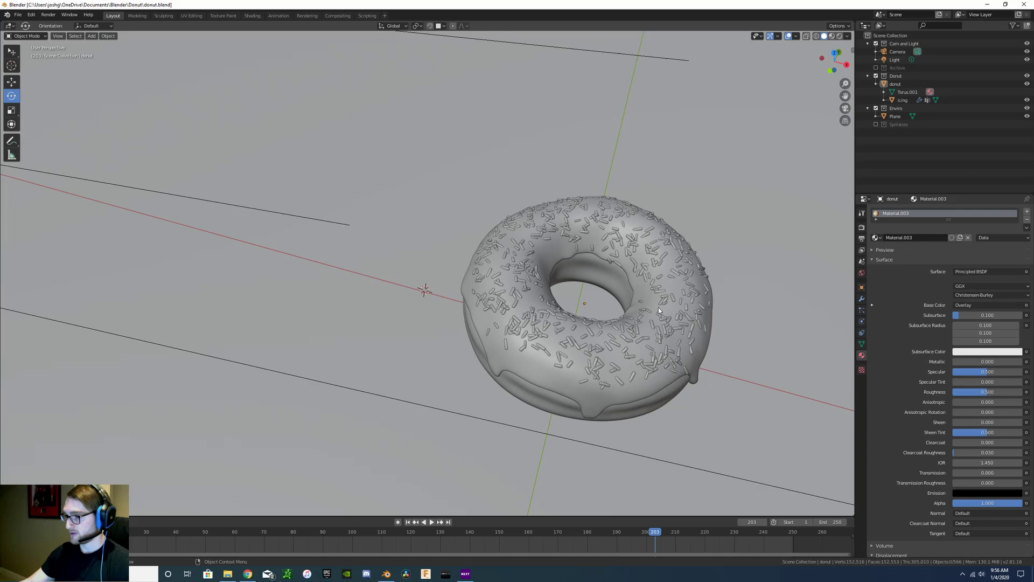
# Step: Switch the viewport to Material Preview shading and examine the donut and the surrounding scene
pyautogui.click(832, 36)
pyautogui.moveTo(708, 307); pyautogui.dragTo(596, 404, button='middle')
pyautogui.scroll(-12, 597, 402)
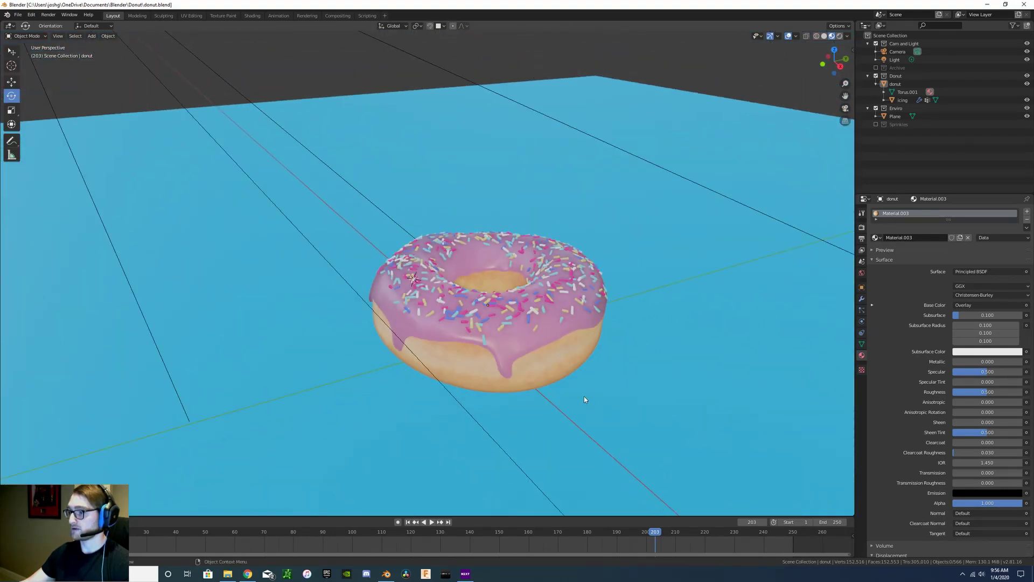
pyautogui.scroll(-2, 576, 398)
pyautogui.moveTo(575, 399); pyautogui.dragTo(609, 323, button='middle')
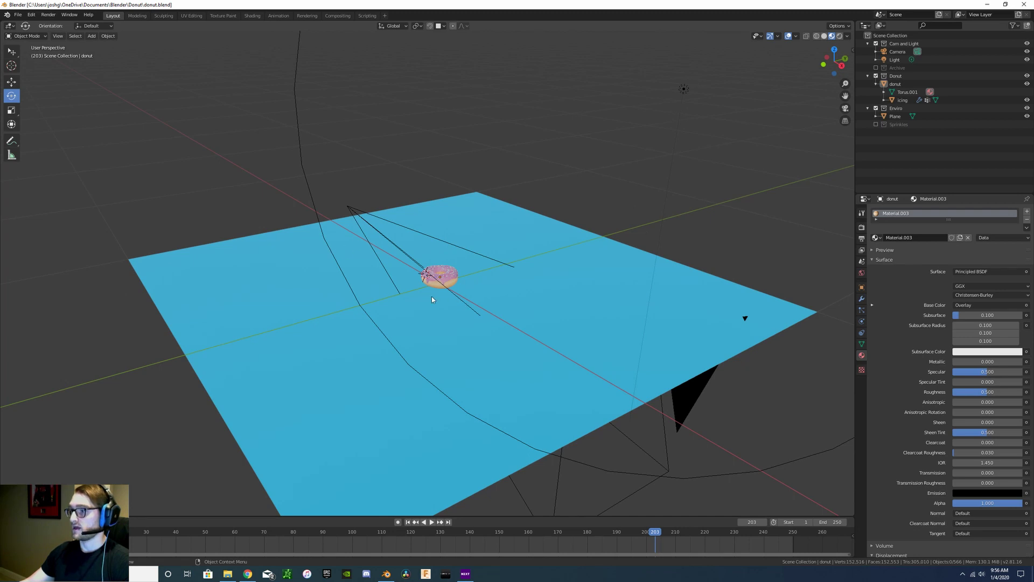
pyautogui.moveTo(425, 299); pyautogui.dragTo(390, 277, button='middle')
# Step: Check the donut through the camera in Rendered shading, then return to a free view in Material Preview shading
pyautogui.press('KP_0')
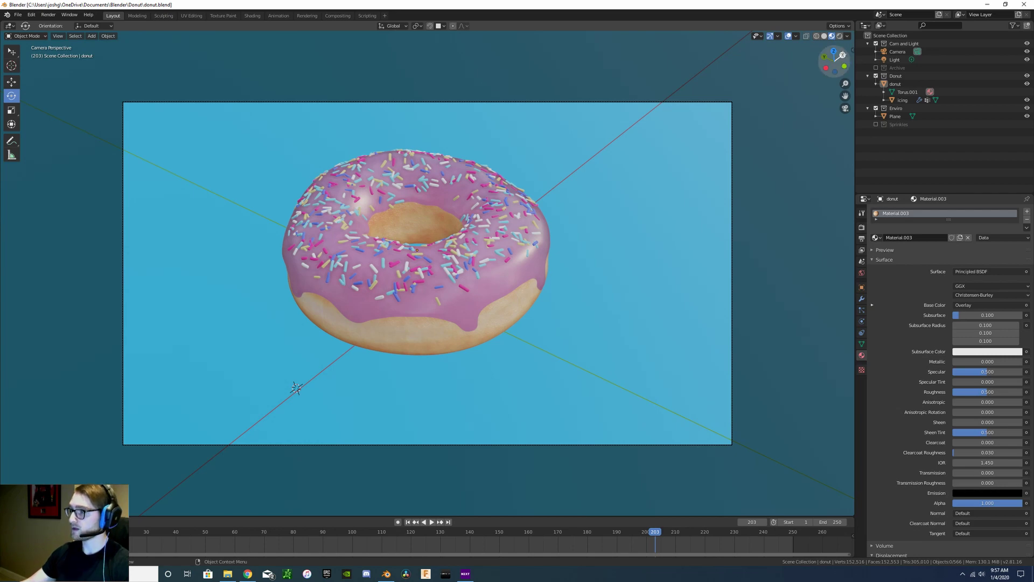
pyautogui.click(839, 37)
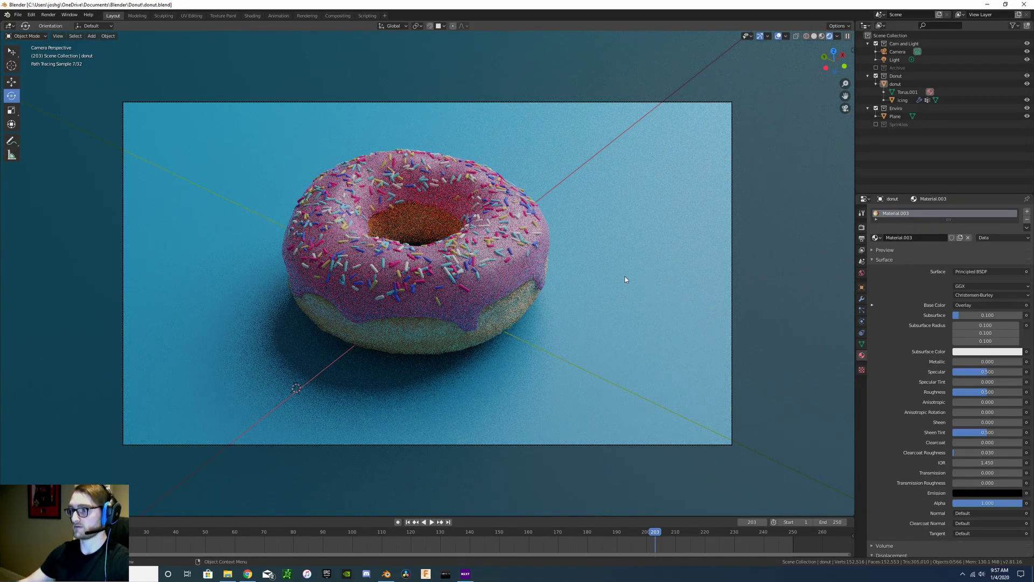
pyautogui.moveTo(630, 282)
pyautogui.mouseDown(button='middle')
pyautogui.moveTo(658, 286)
pyautogui.moveTo(602, 289)
pyautogui.moveTo(614, 237)
pyautogui.mouseUp(button='middle')
pyautogui.click(821, 35)
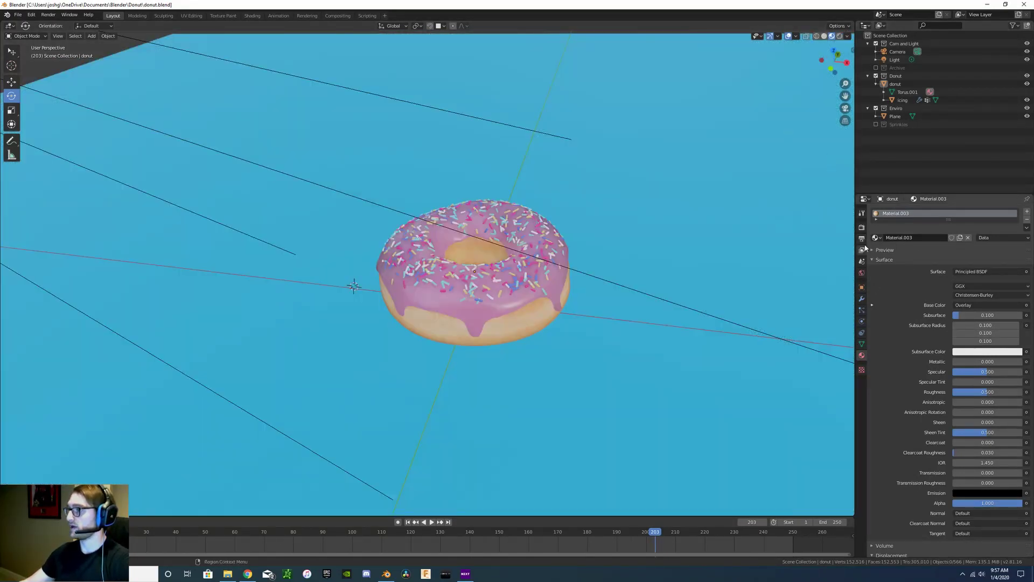
# Step: Review the render engine, device and sampling settings, the output dimensions, and the view layer's denoising option
pyautogui.click(862, 227)
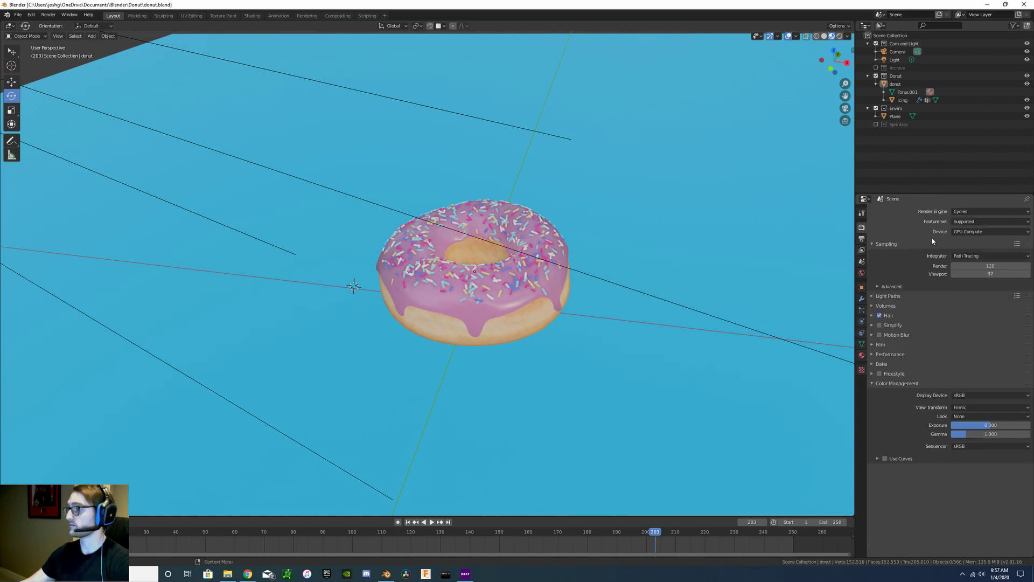
pyautogui.click(980, 211)
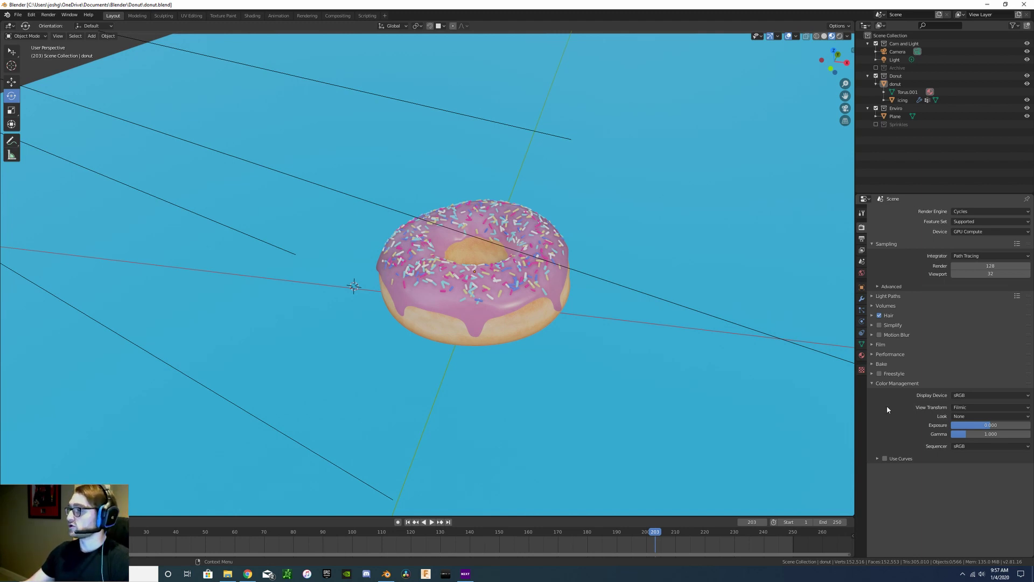
pyautogui.click(862, 238)
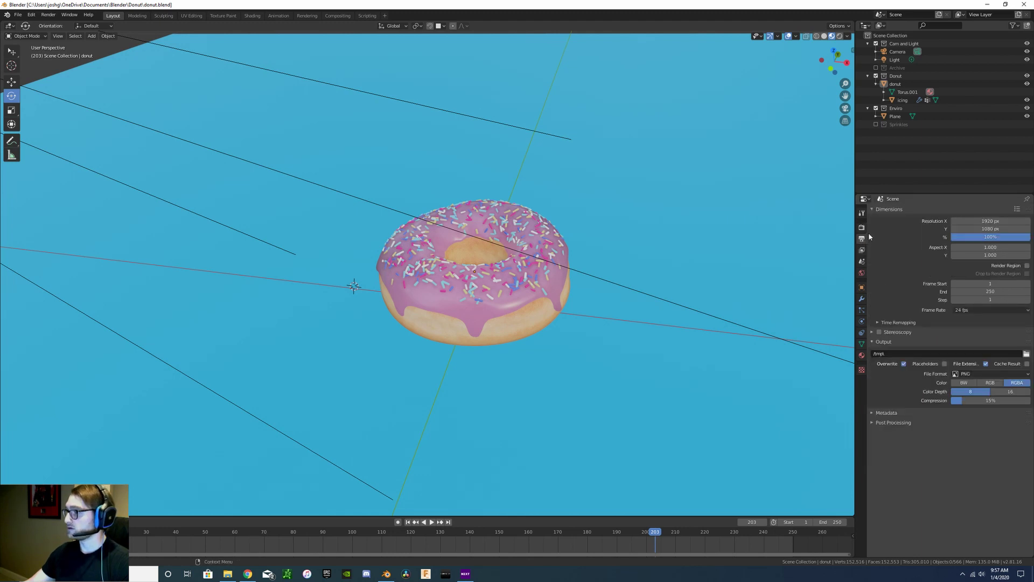
pyautogui.click(862, 250)
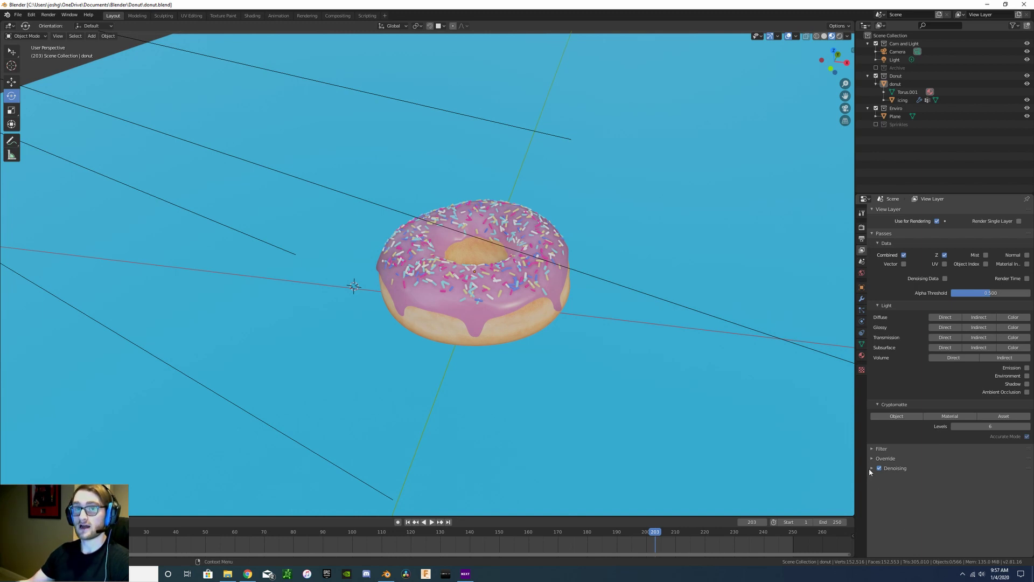
pyautogui.click(862, 227)
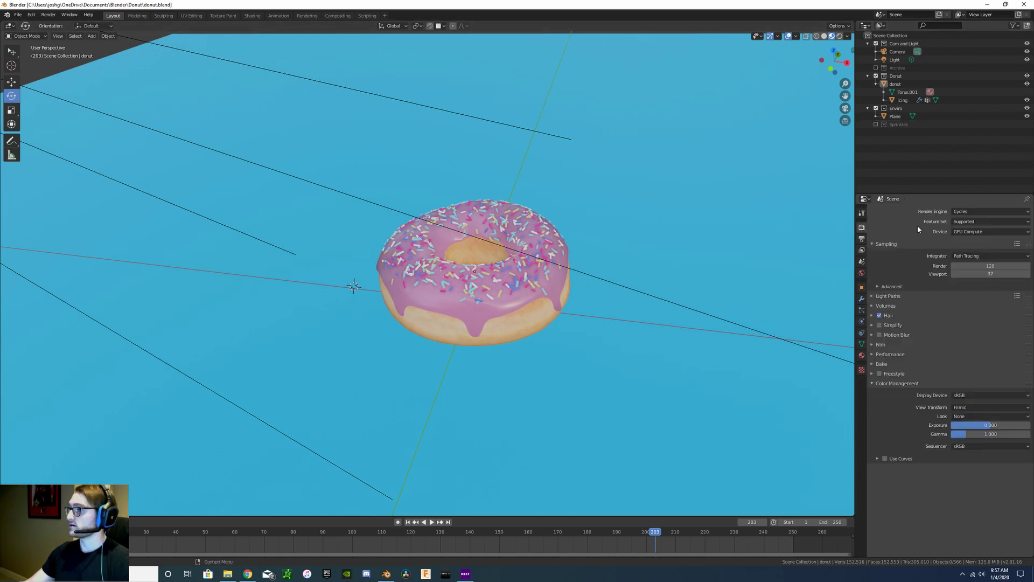
pyautogui.click(977, 232)
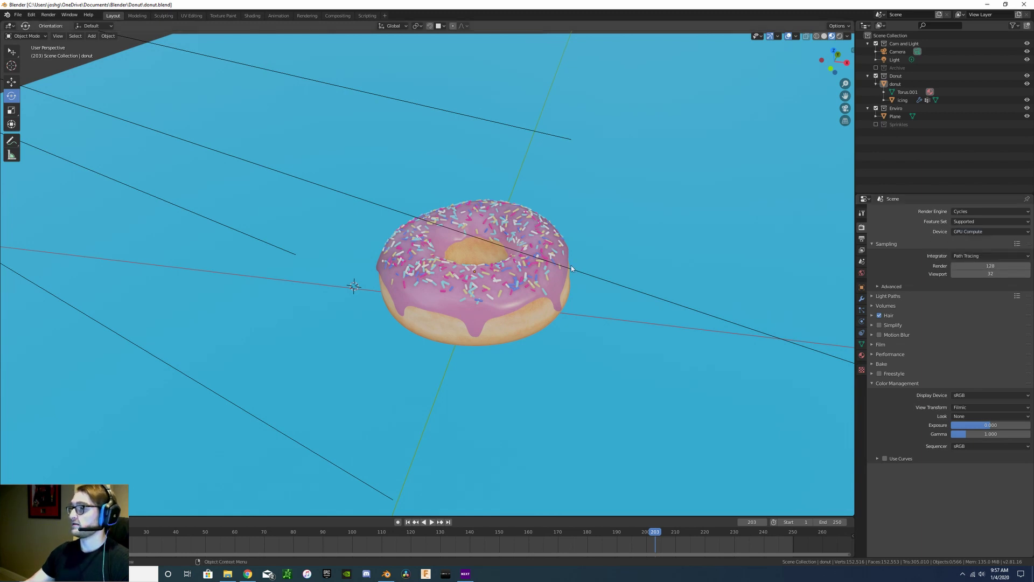
# Step: Switch the viewport to Rendered shading and look at the donut from a slightly different angle
pyautogui.click(840, 35)
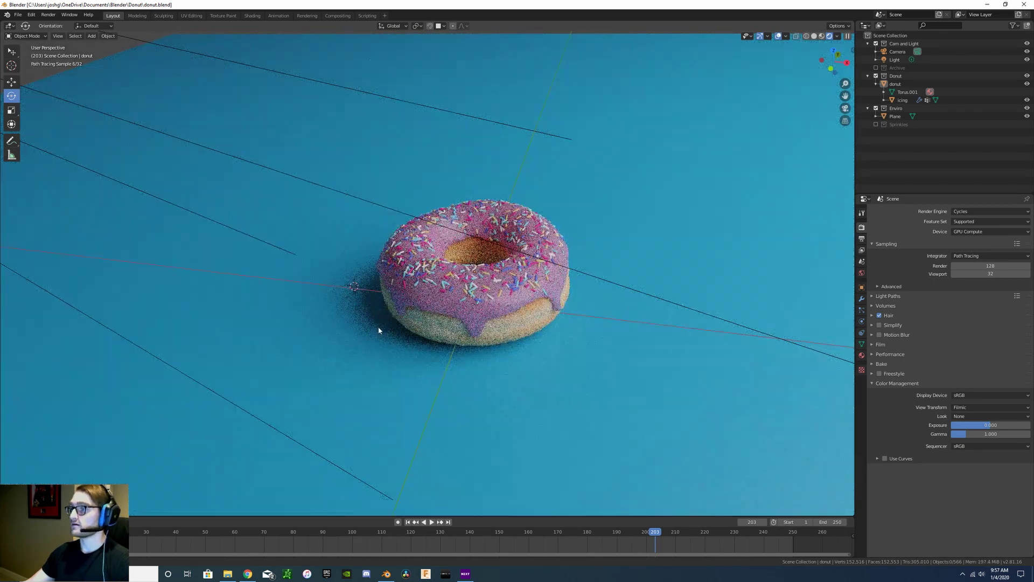
pyautogui.moveTo(380, 331); pyautogui.dragTo(388, 330, button='middle')
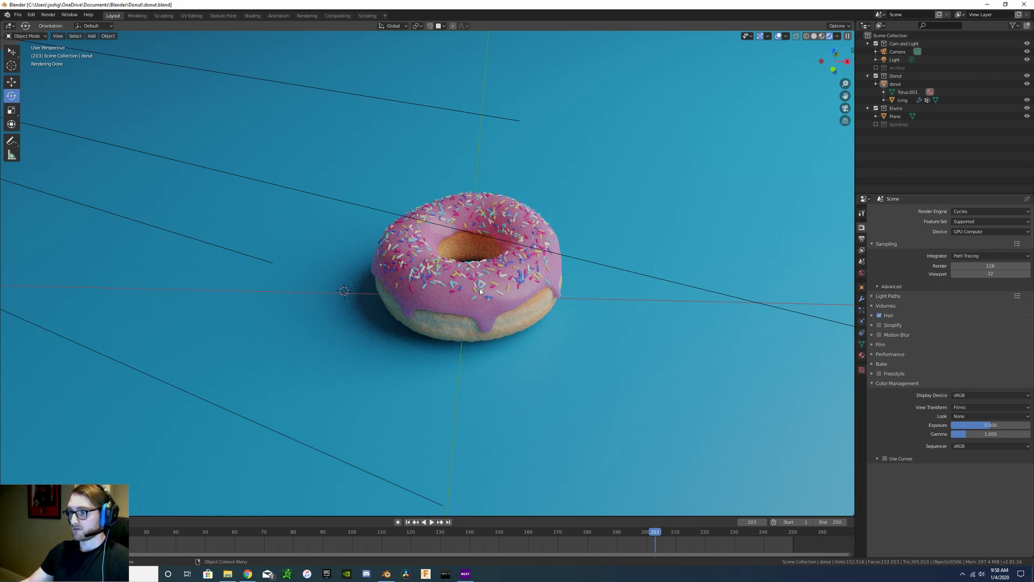
# Step: Choose CUDA for the Cycles render devices in the system preferences and close the preferences
pyautogui.click(17, 14)
pyautogui.moveTo(31, 14)
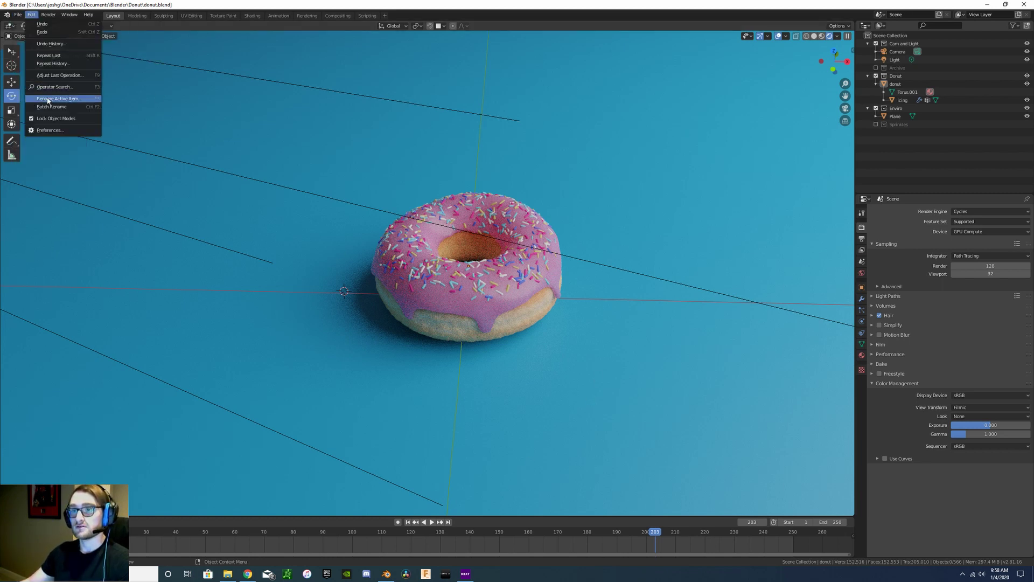
pyautogui.click(48, 130)
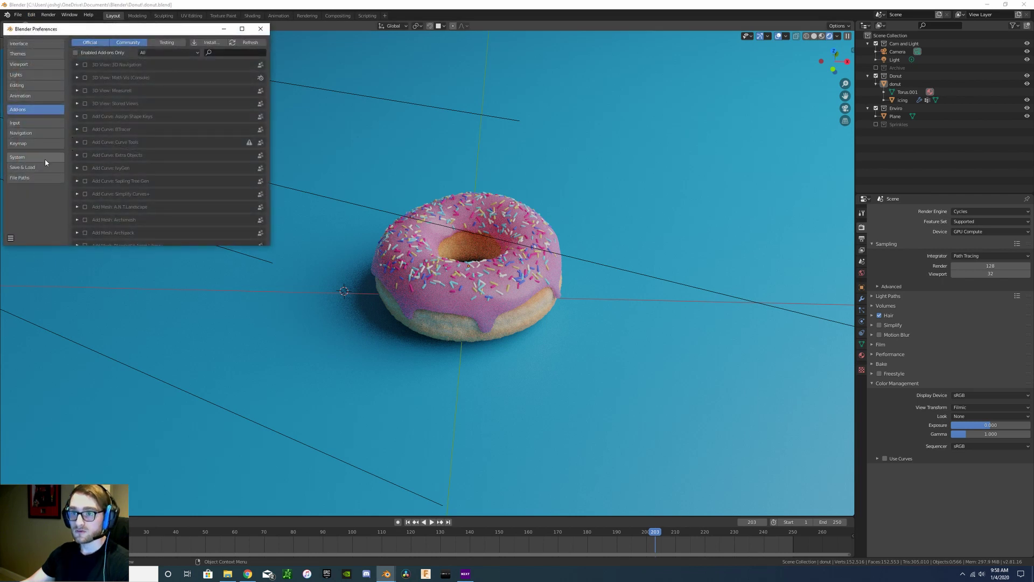
pyautogui.click(18, 157)
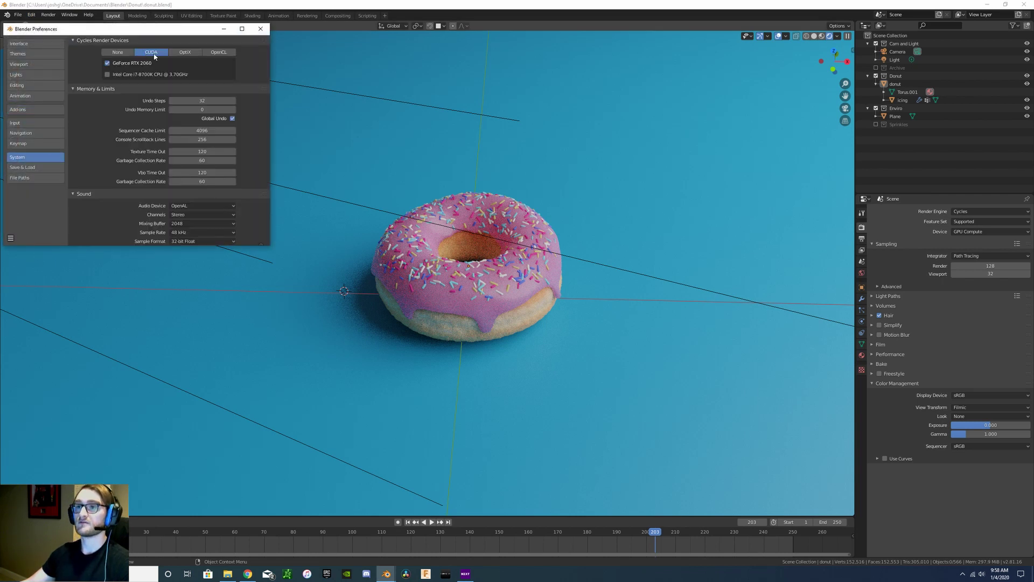
pyautogui.keyDown('ctrl'); pyautogui.scroll(-1, 154, 55); pyautogui.keyUp('ctrl')
pyautogui.click(150, 52)
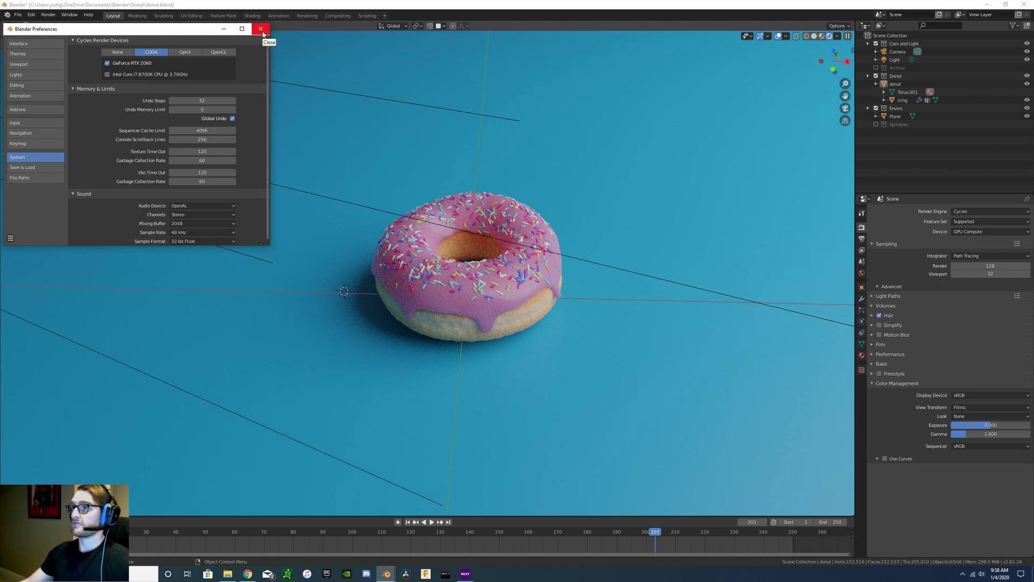
pyautogui.click(261, 29)
pyautogui.click(273, 34)
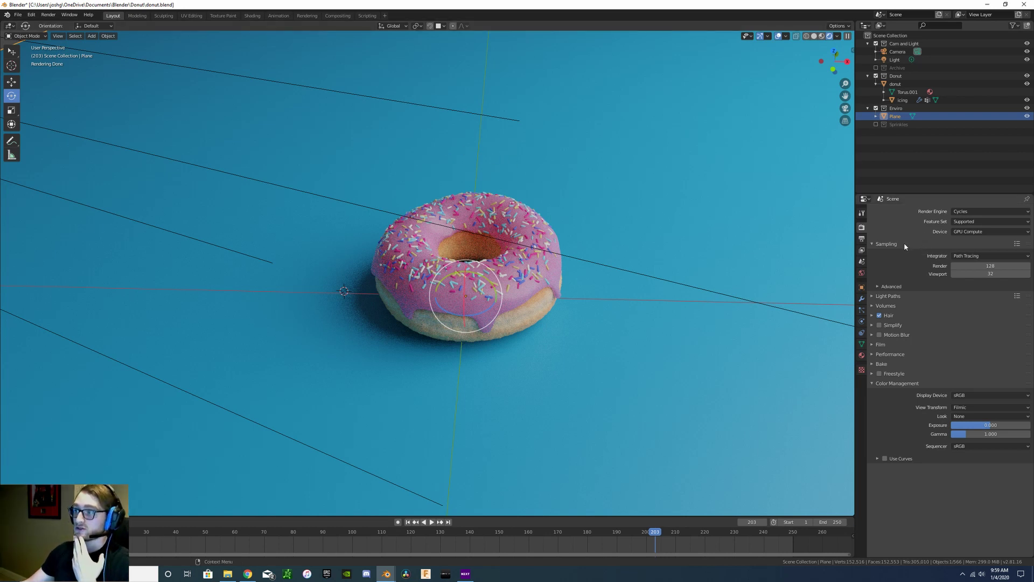
# Step: Set the render device to CPU and render the image from the camera view
pyautogui.click(966, 235)
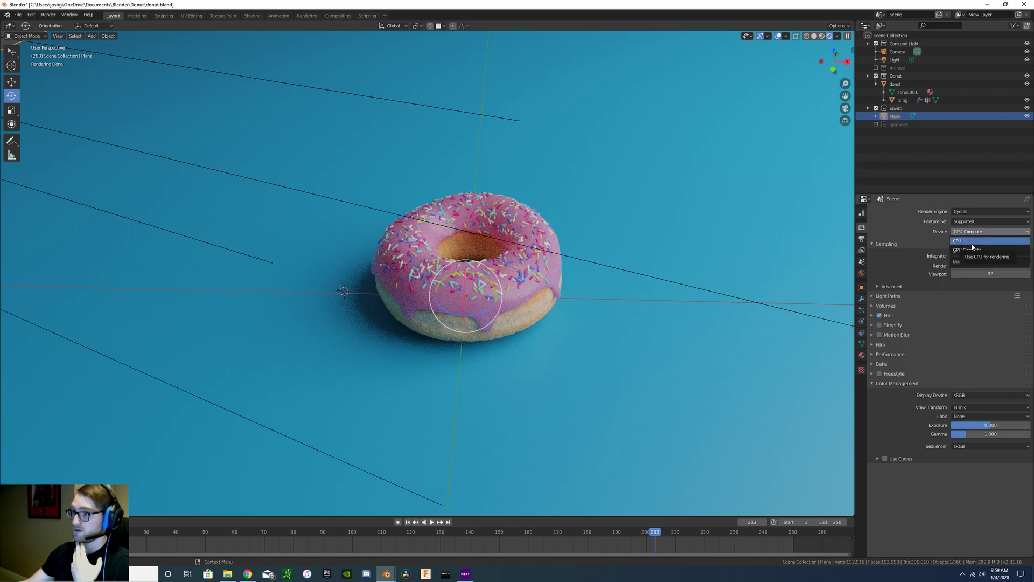
pyautogui.click(973, 241)
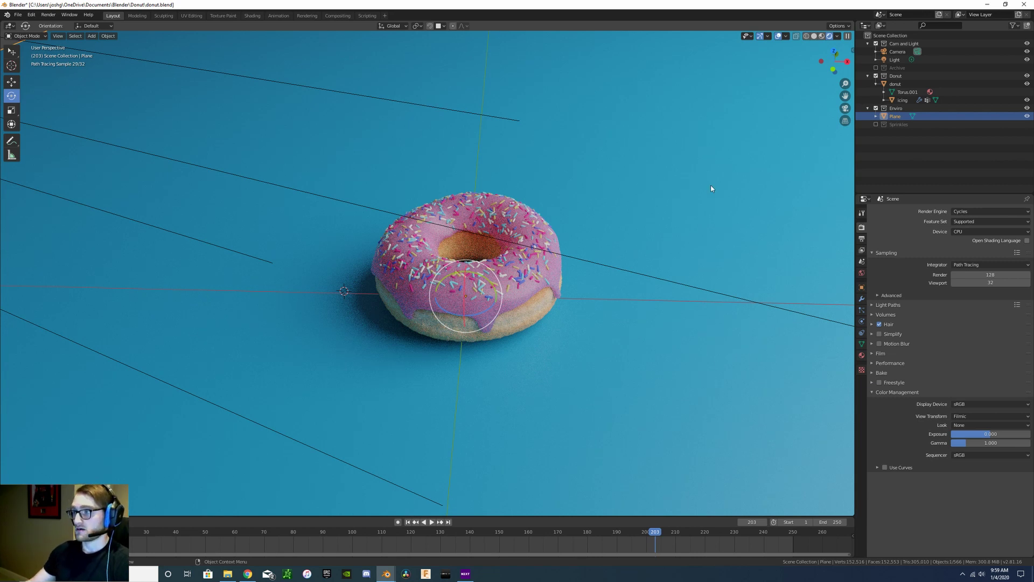
pyautogui.click(845, 109)
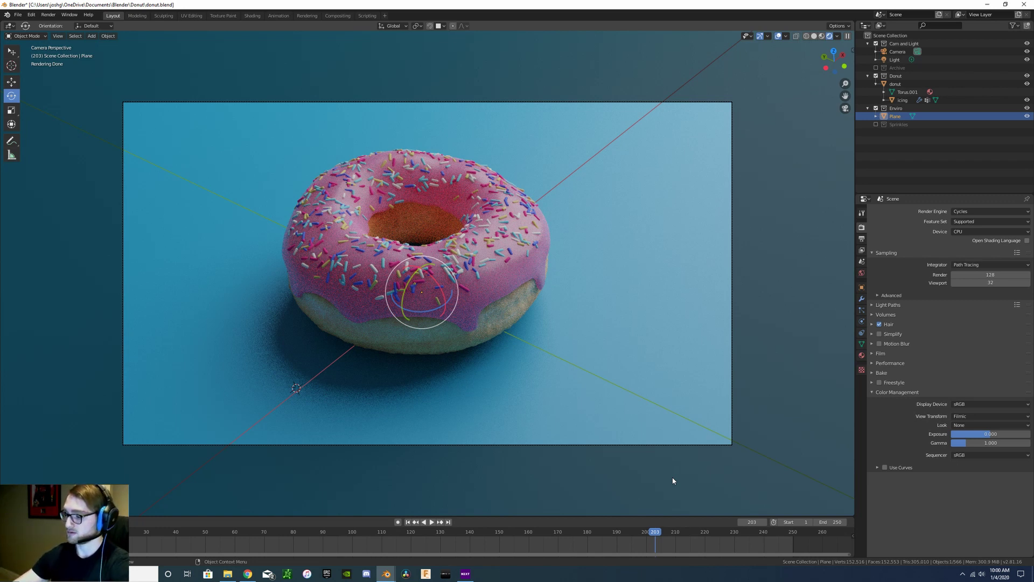
pyautogui.press('F12')
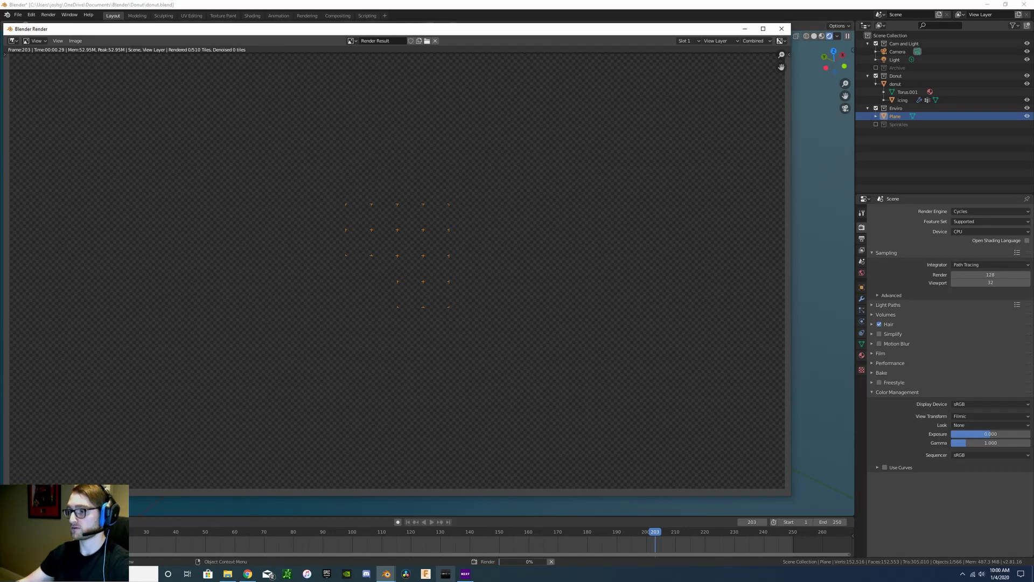
# Step: Switch to NZXT CAM to monitor CPU load beside the running render, then dismiss the monitor and the render window
pyautogui.click(462, 575)
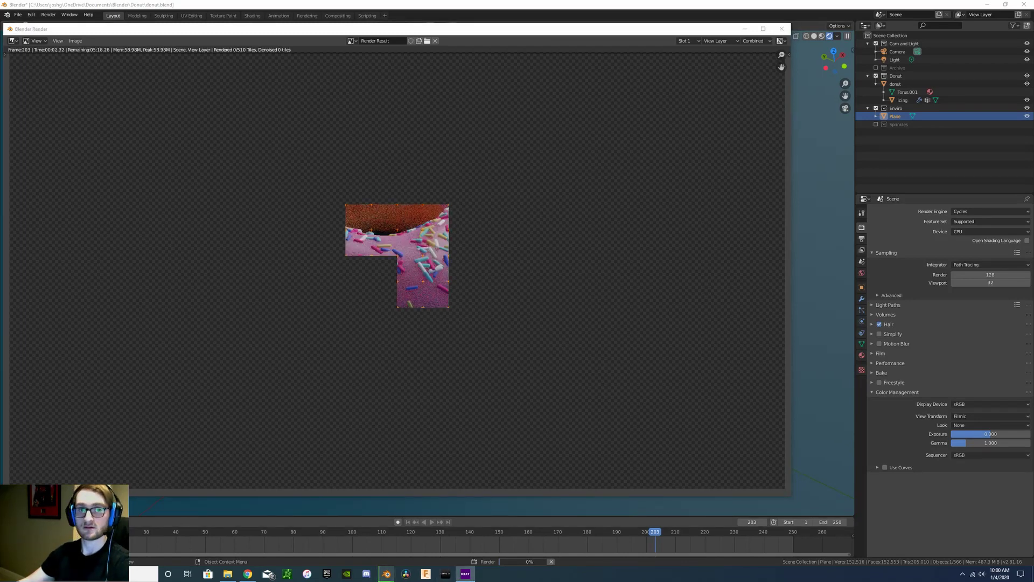
pyautogui.moveTo(647, 203); pyautogui.dragTo(876, 31)
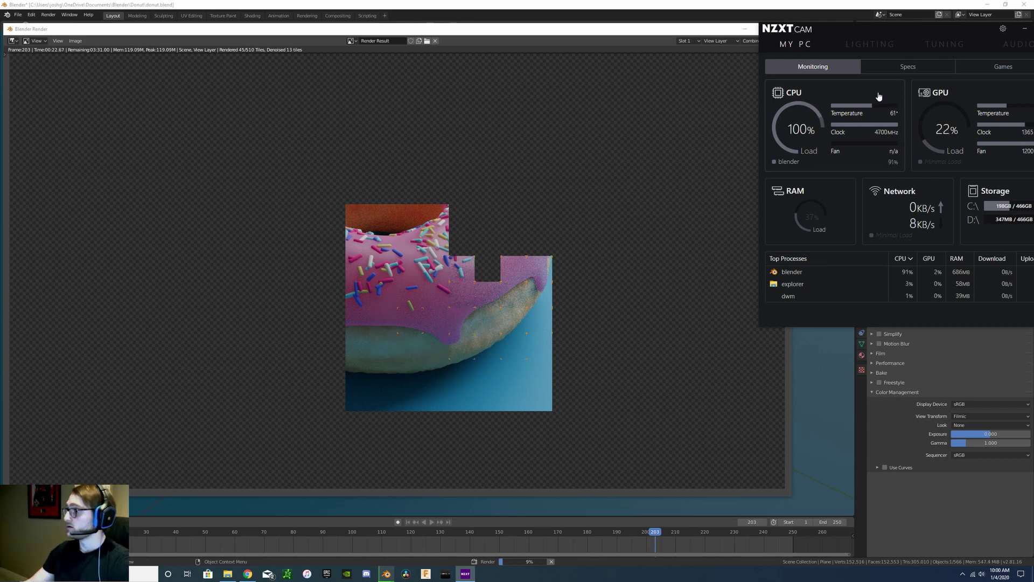
pyautogui.moveTo(940, 27); pyautogui.dragTo(888, 31)
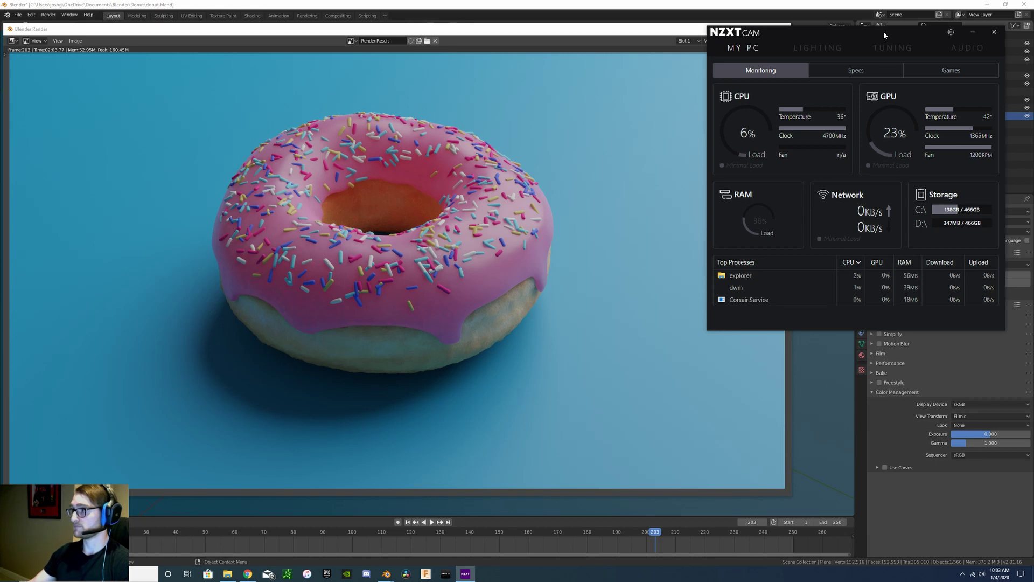
pyautogui.moveTo(872, 32); pyautogui.dragTo(256, 96)
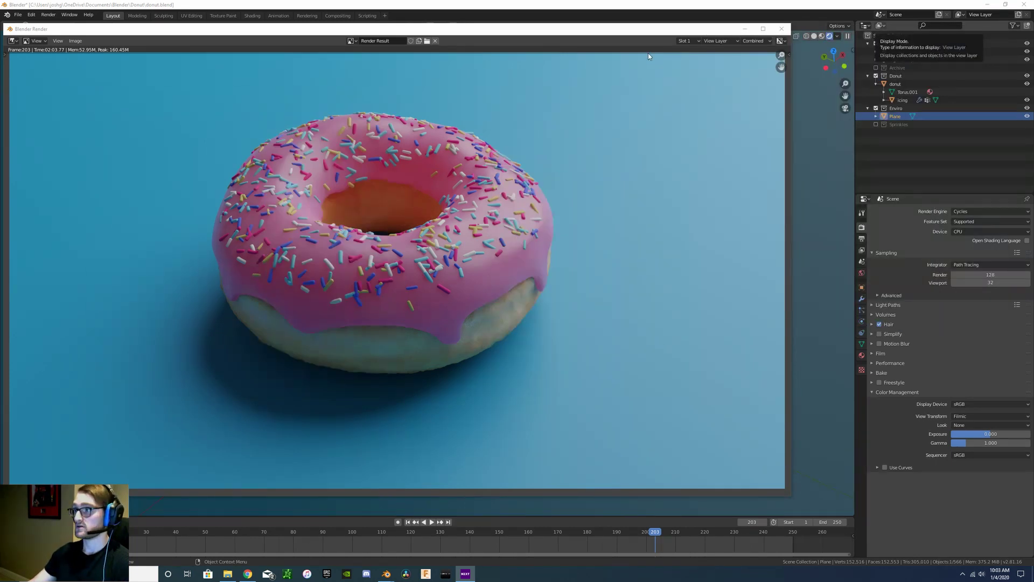
pyautogui.click(781, 28)
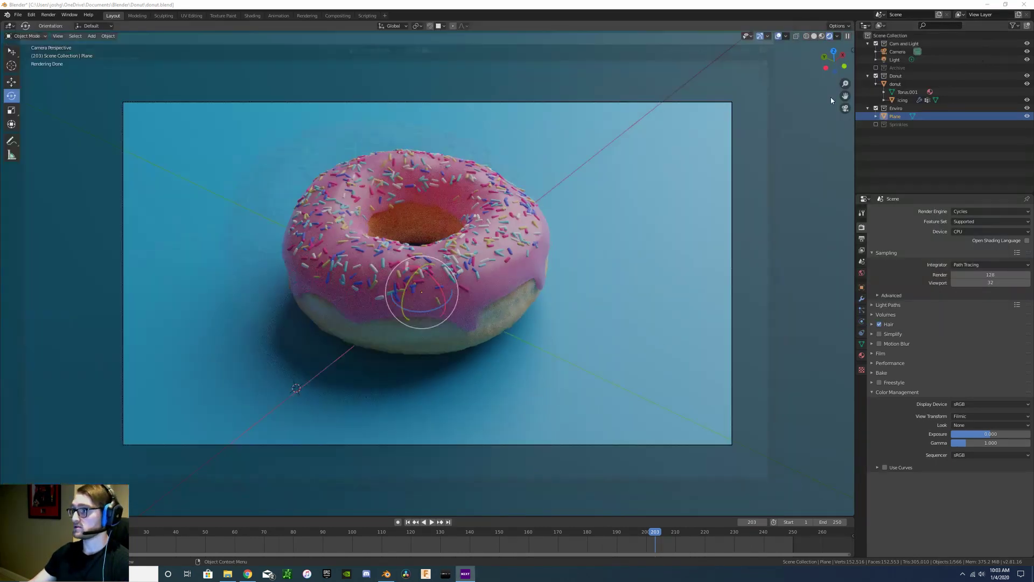
# Step: Set the render device to GPU Compute and render the camera view again
pyautogui.click(998, 231)
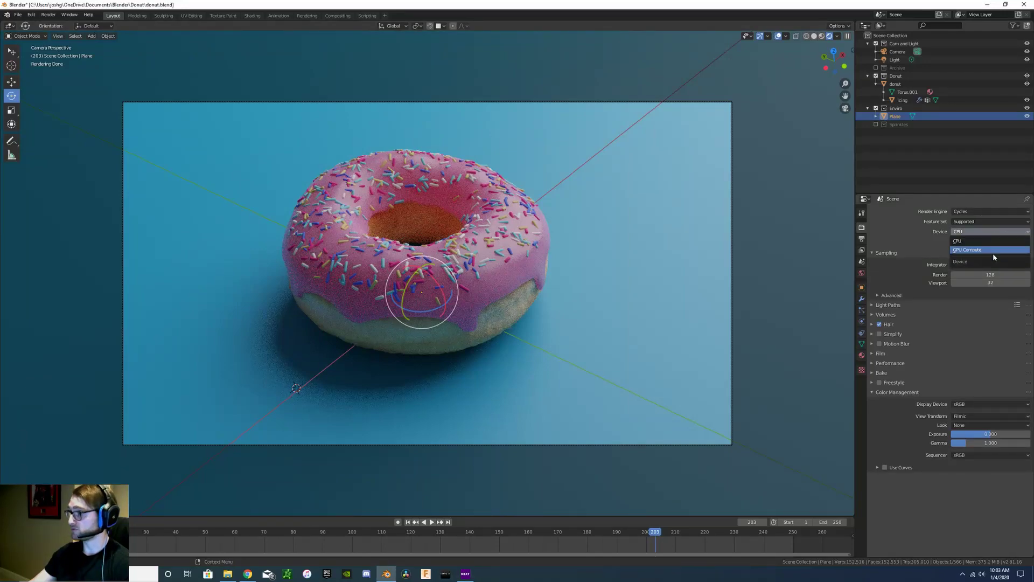
pyautogui.click(993, 250)
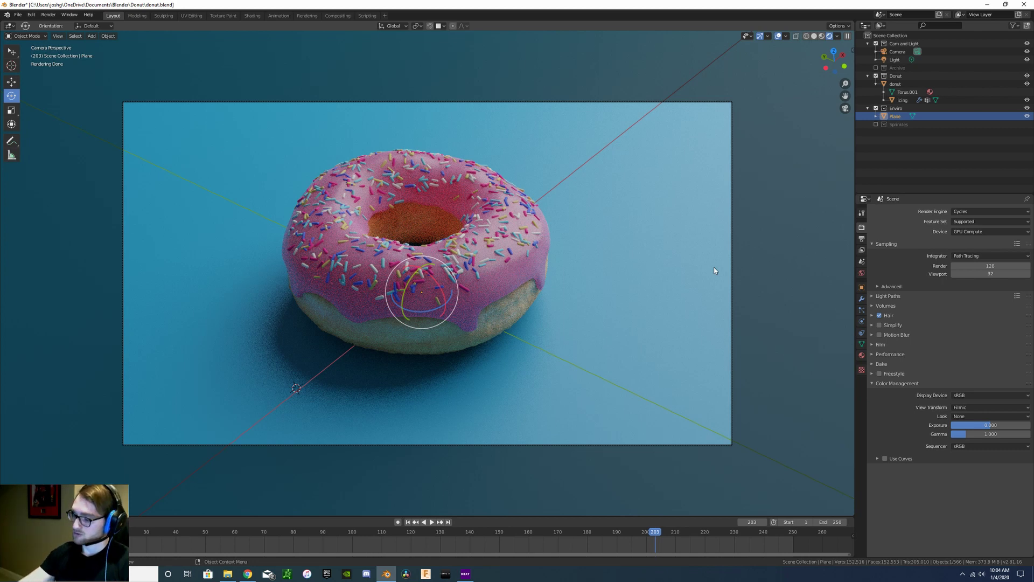
pyautogui.press('F12')
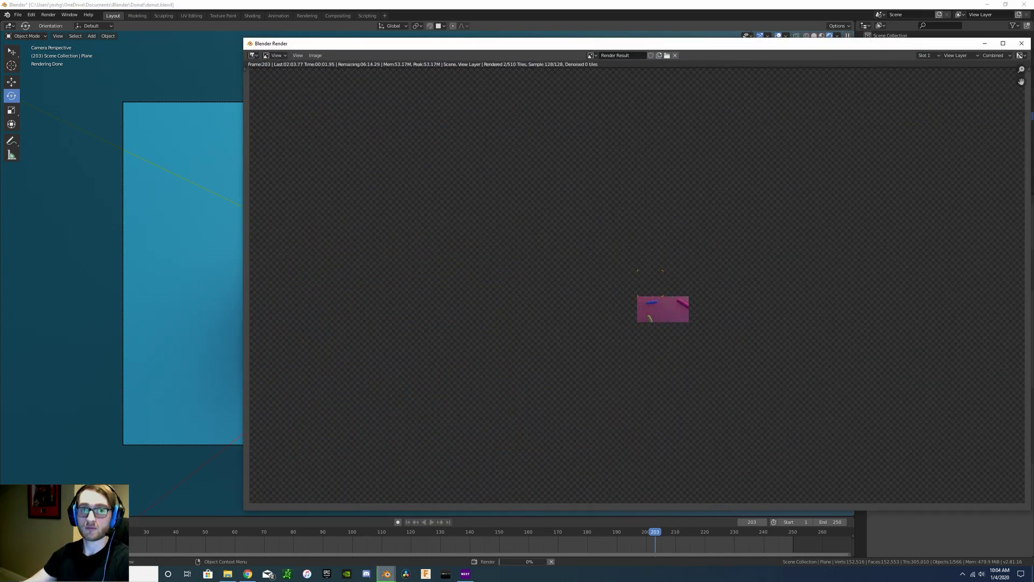
# Step: Switch to NZXT CAM to monitor GPU load during the render, then close the monitor and the render window
pyautogui.click(466, 574)
pyautogui.moveTo(342, 228); pyautogui.dragTo(204, 75)
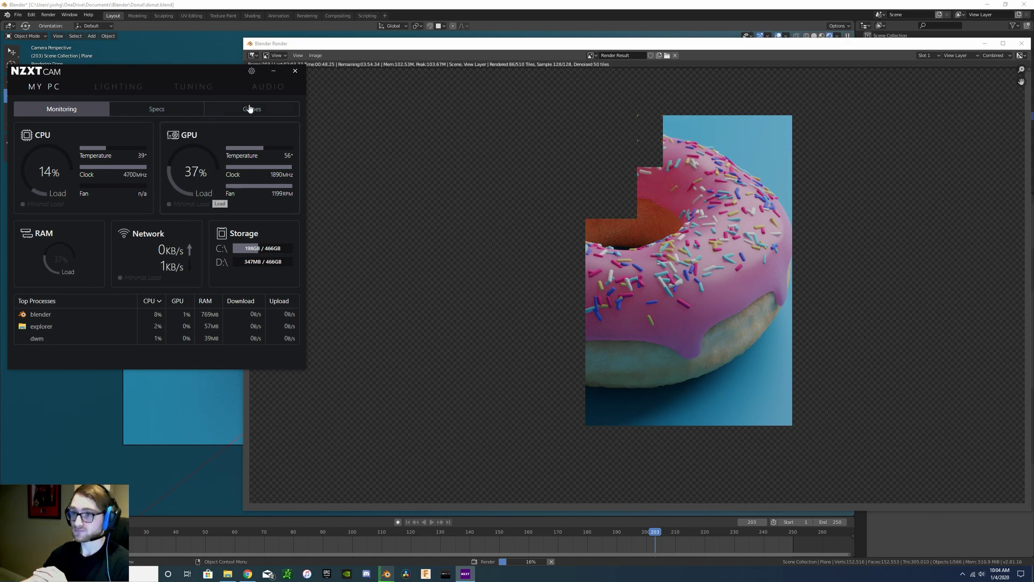
pyautogui.moveTo(150, 74); pyautogui.dragTo(157, 124)
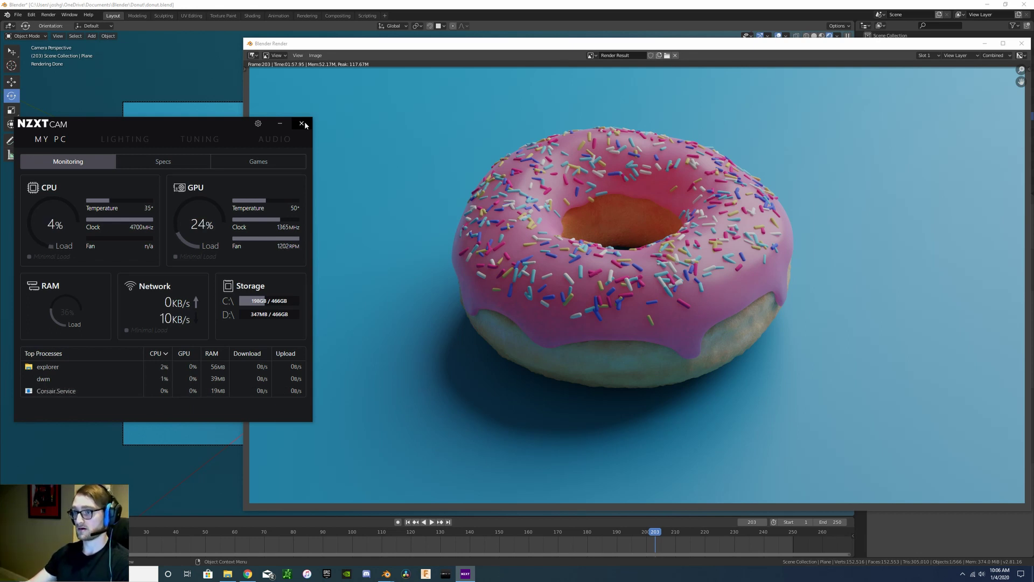
pyautogui.click(301, 123)
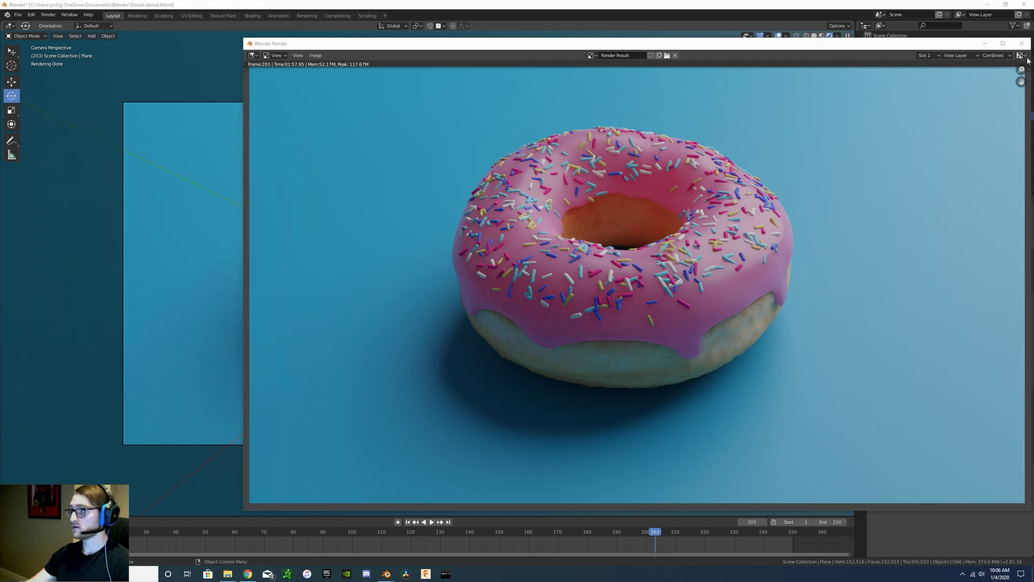
pyautogui.click(1022, 43)
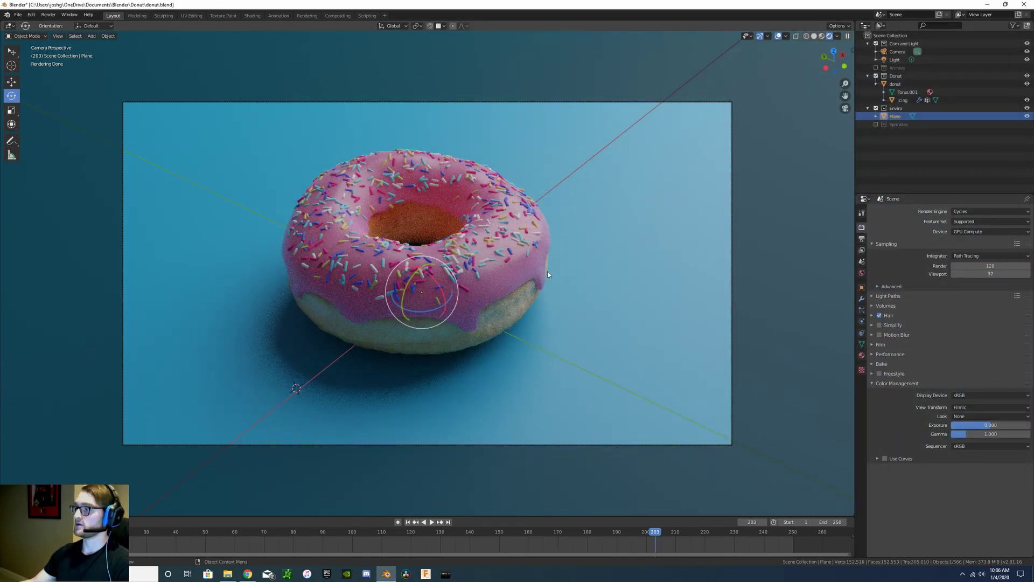